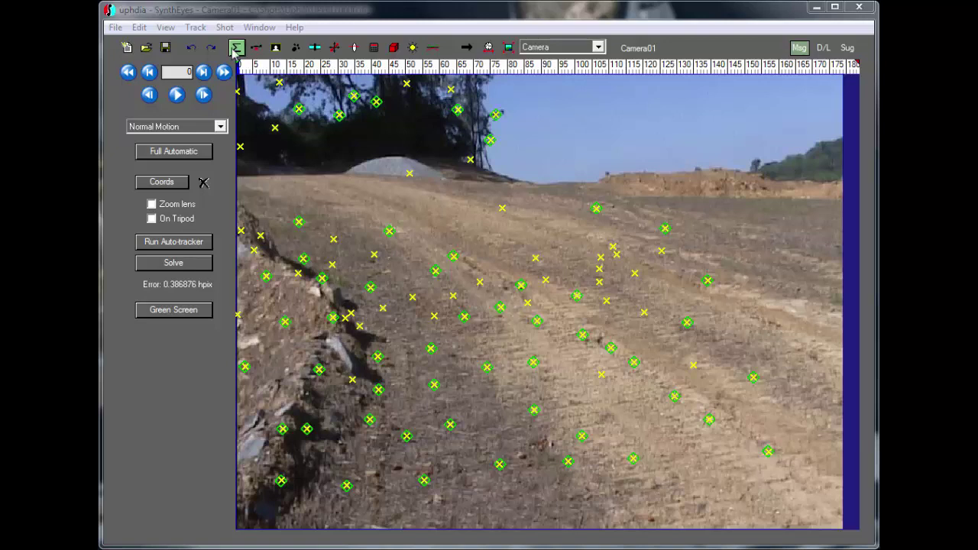
# Step: Advance the shot to frame 49 and set its image aspect to 1.777 in the shot settings
pyautogui.moveTo(272, 67); pyautogui.dragTo(330, 66)
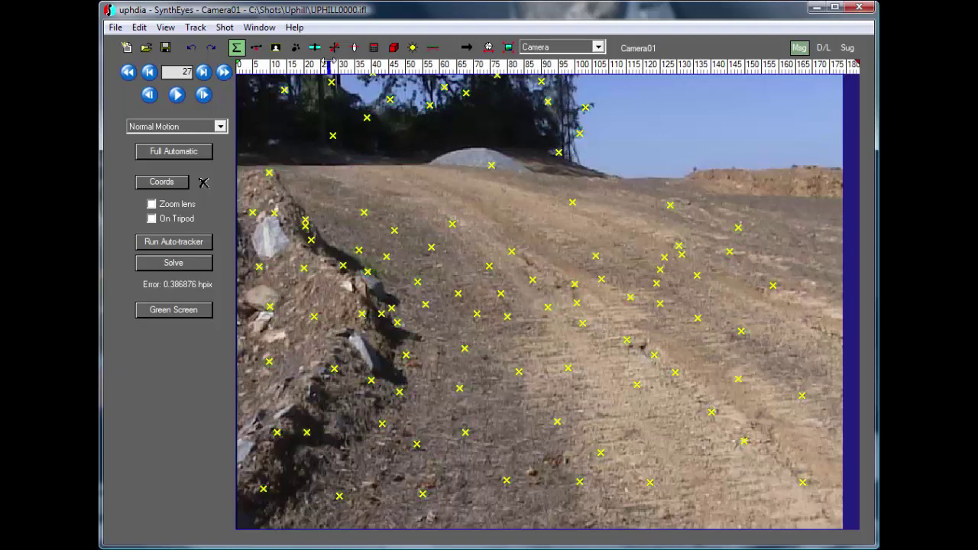
pyautogui.moveTo(369, 66); pyautogui.dragTo(404, 65)
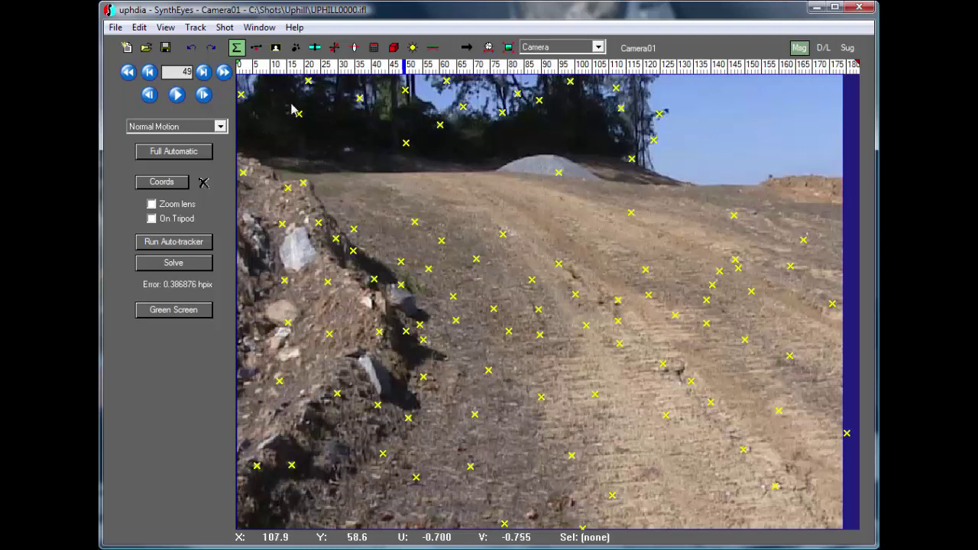
pyautogui.click(226, 29)
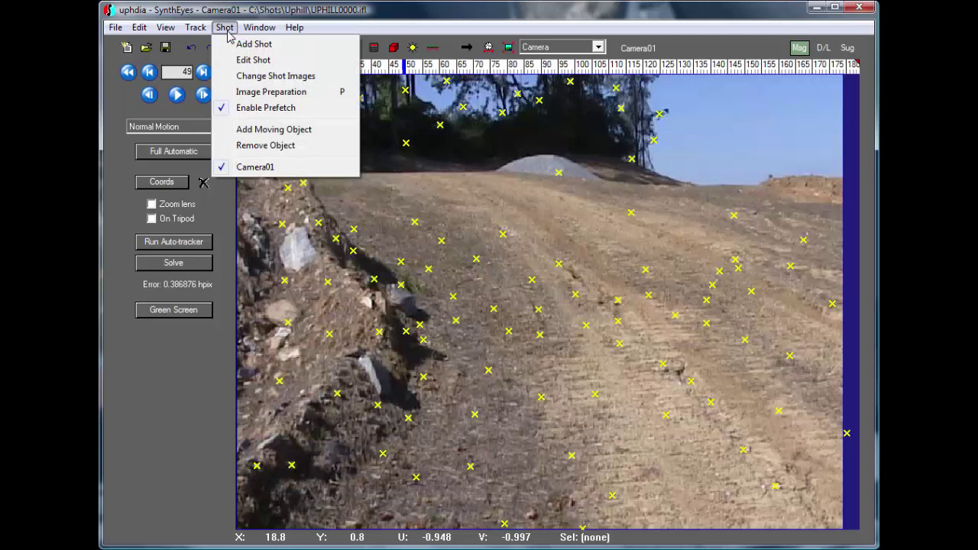
pyautogui.click(260, 60)
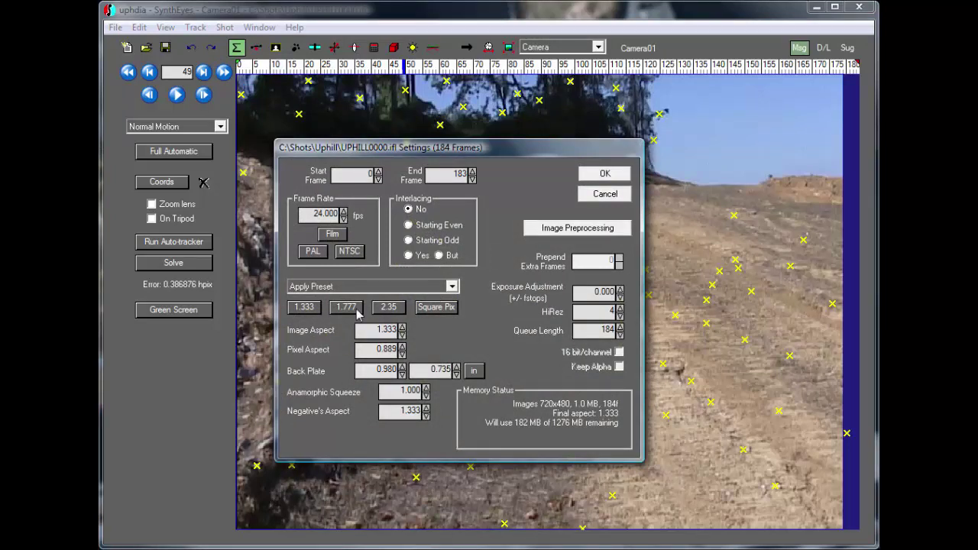
pyautogui.click(357, 309)
pyautogui.click(606, 175)
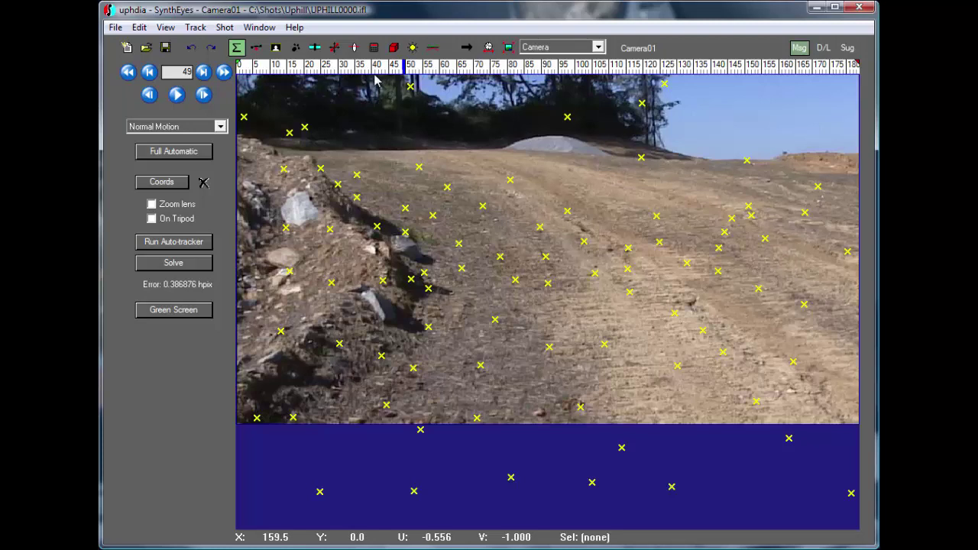
# Step: Go to frame 59 and inspect Tracker89 up close against the ground detail
pyautogui.moveTo(380, 69); pyautogui.dragTo(441, 69)
pyautogui.scroll(4, 499, 229)
pyautogui.scroll(-2, 497, 231)
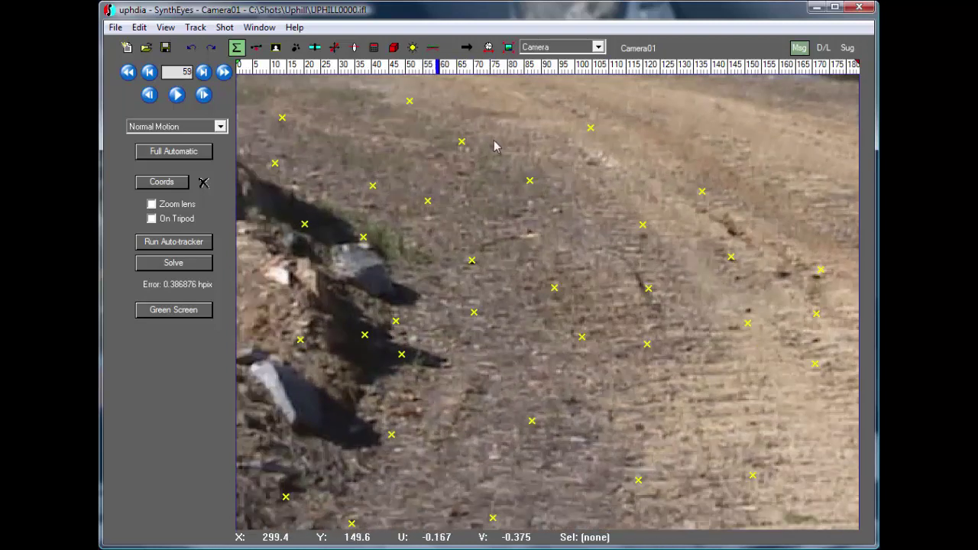
pyautogui.click(461, 141)
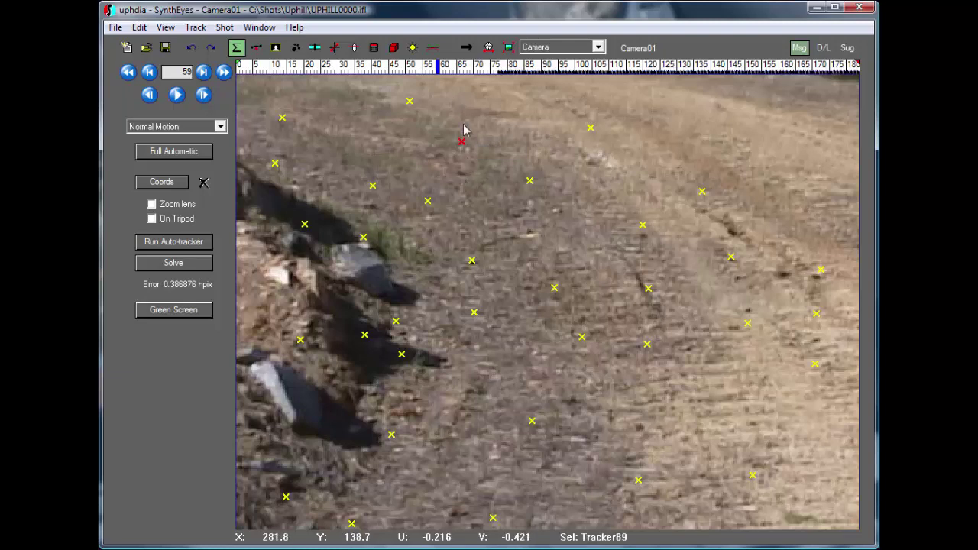
# Step: Compare trackers across the full frame with their solved 3D points, checking Tracker26, 61, 69, 38, 52, 27 and 63 individually
pyautogui.click(508, 46)
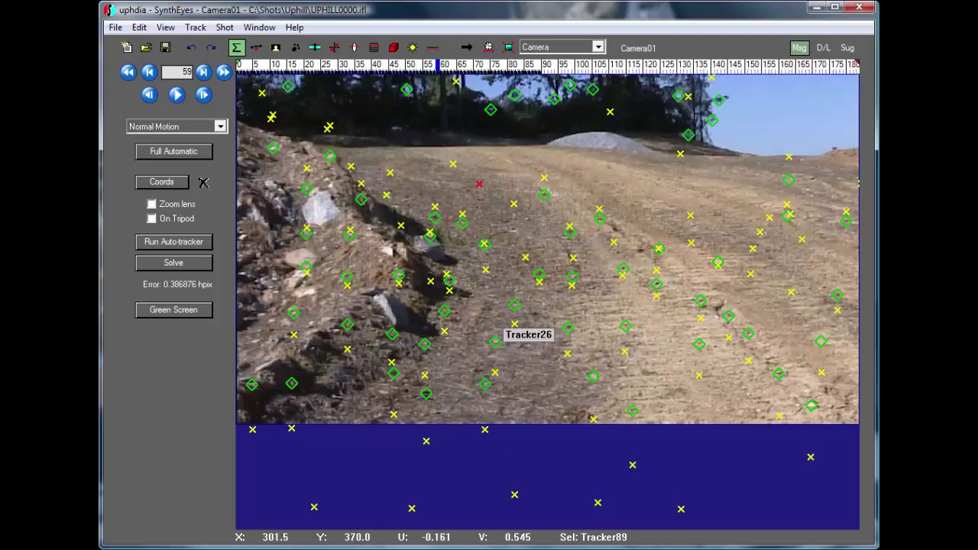
pyautogui.click(495, 342)
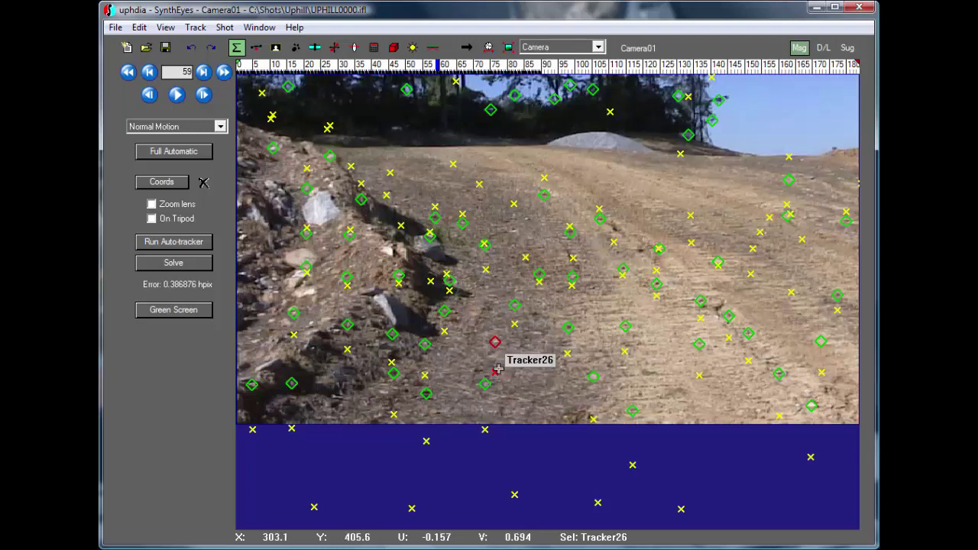
pyautogui.click(329, 155)
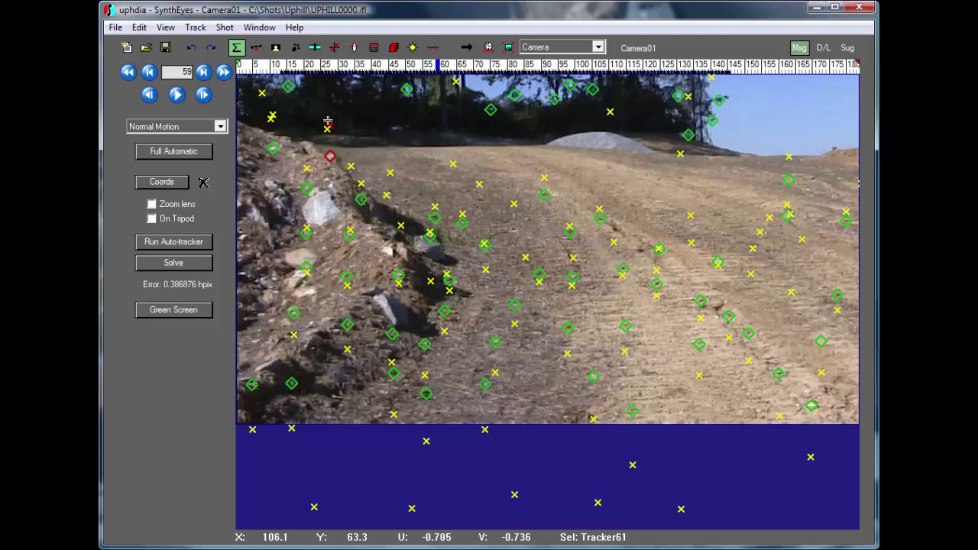
pyautogui.click(274, 150)
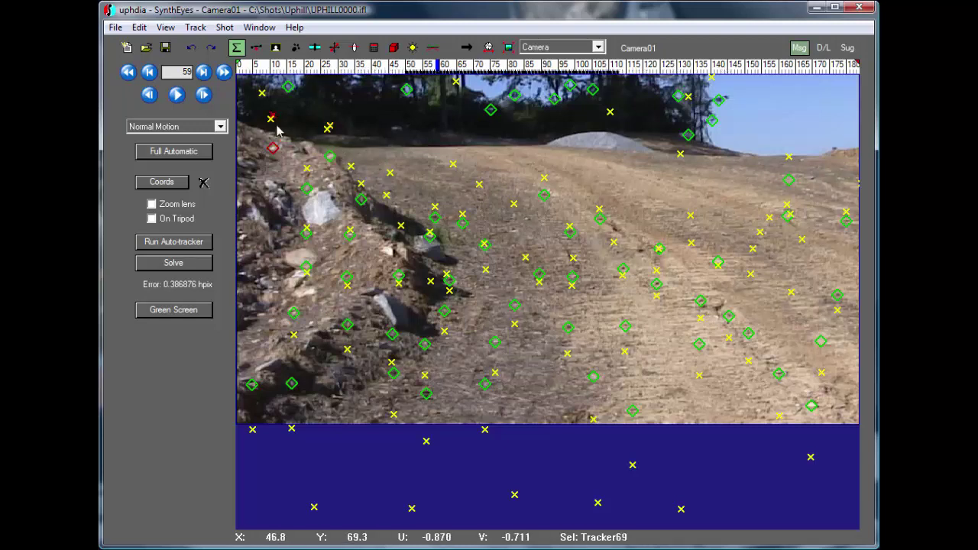
pyautogui.click(350, 235)
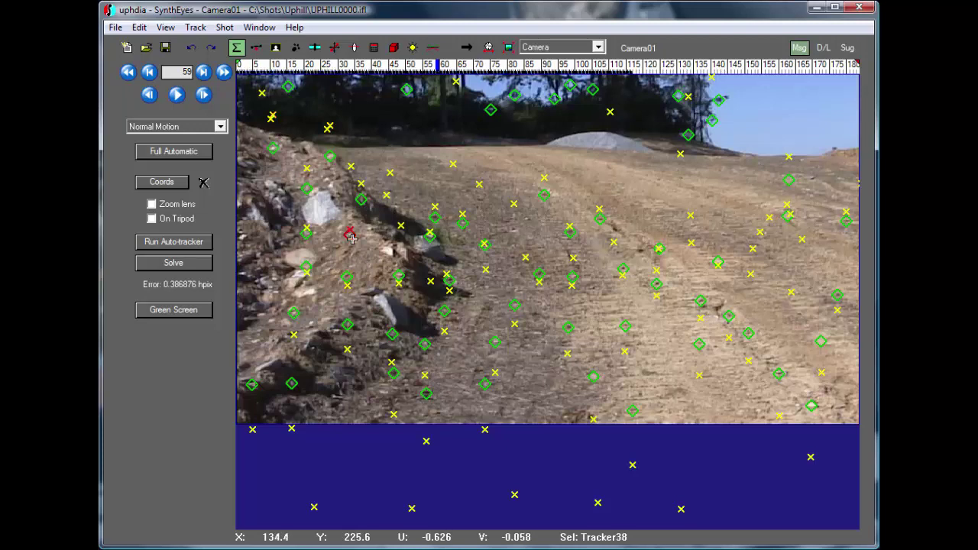
pyautogui.click(660, 249)
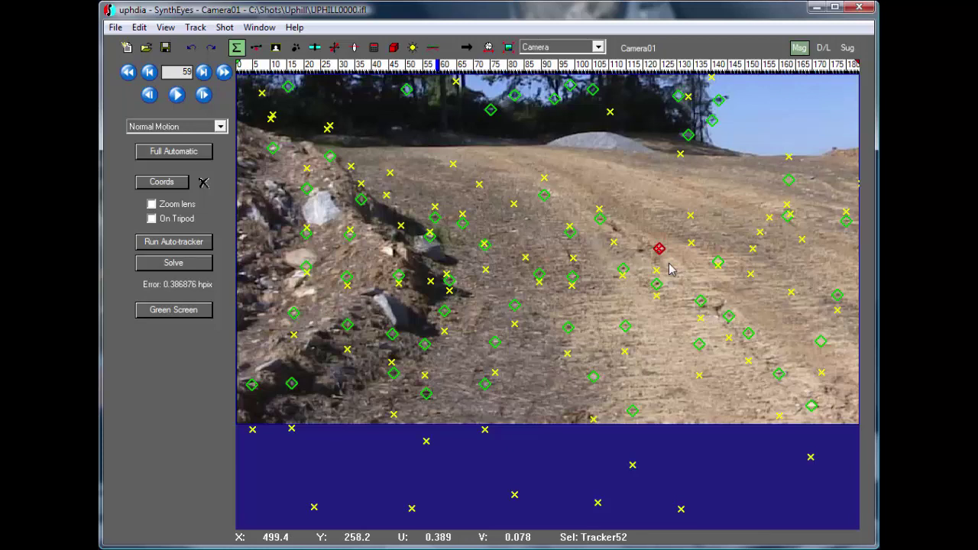
pyautogui.click(750, 334)
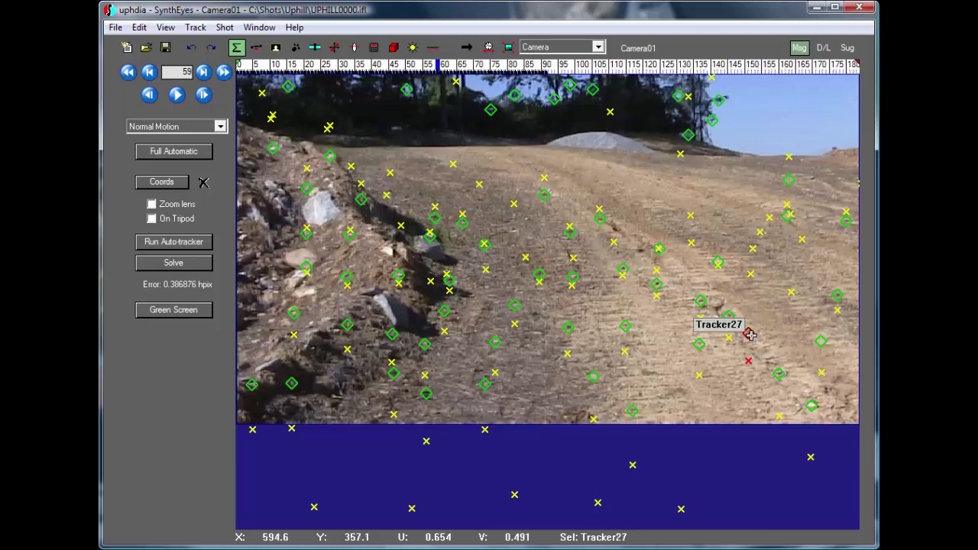
pyautogui.click(701, 344)
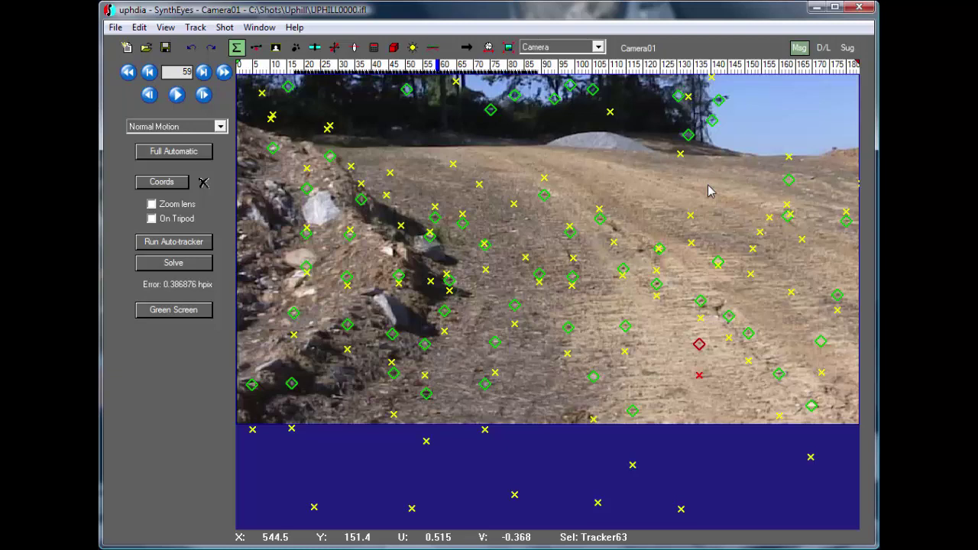
# Step: Reload the uphdia scene, discarding the unsaved changes
pyautogui.click(117, 28)
pyautogui.click(218, 372)
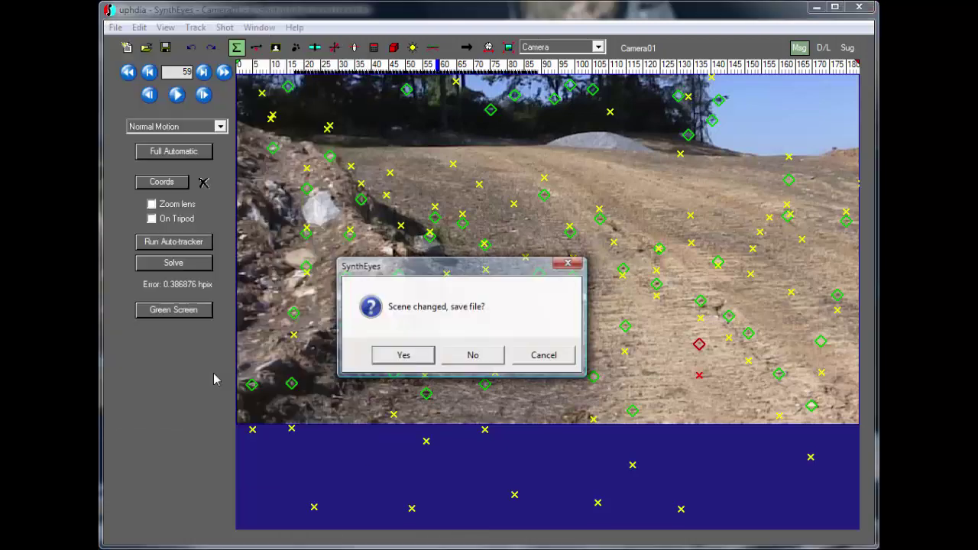
pyautogui.click(473, 355)
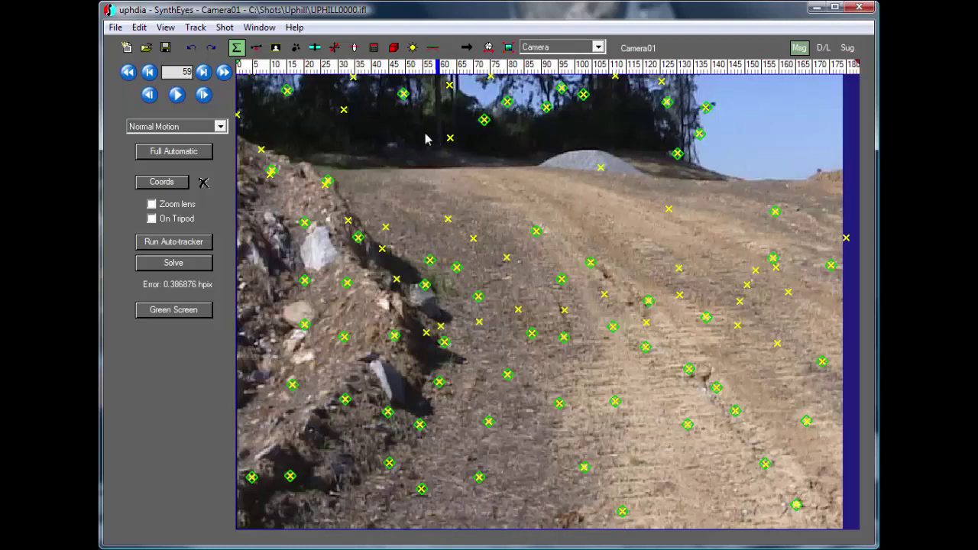
# Step: Change the shot's images to UPHILL0001.ifl and accept the shot settings as they are
pyautogui.click(224, 27)
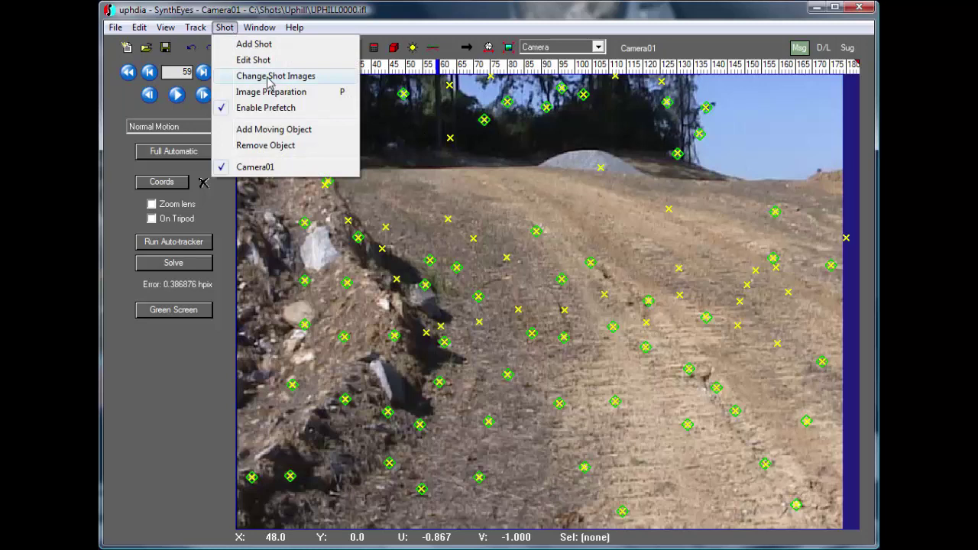
pyautogui.click(269, 76)
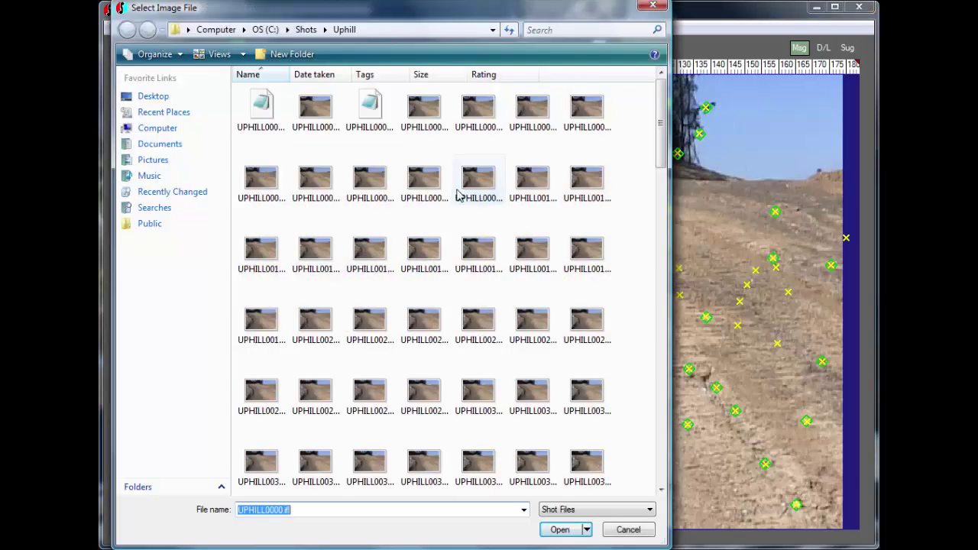
pyautogui.click(375, 111)
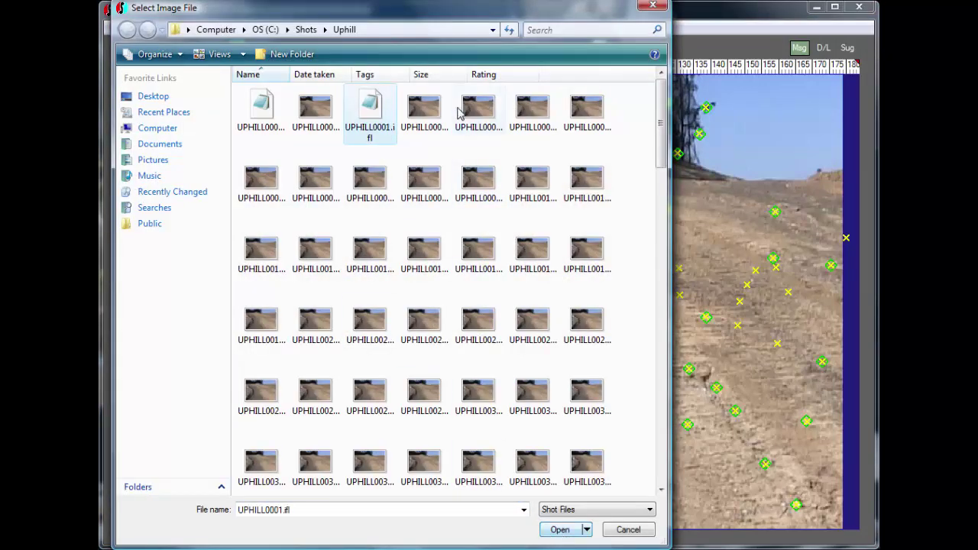
pyautogui.click(560, 530)
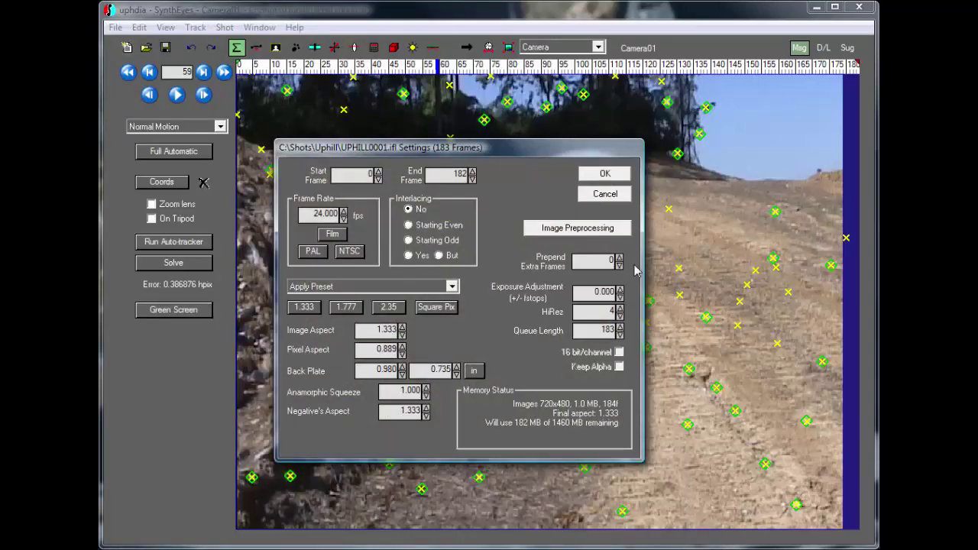
pyautogui.click(604, 175)
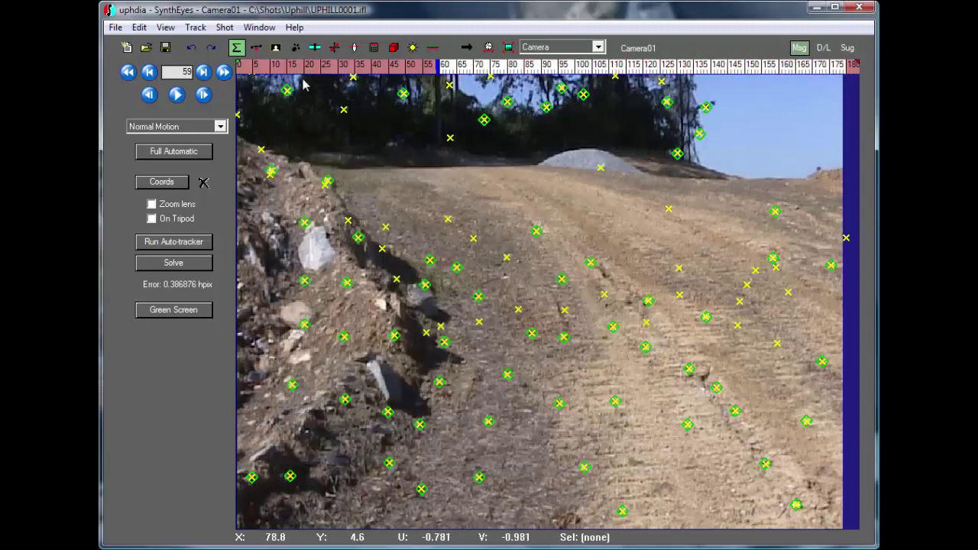
# Step: From frame 45, examine Tracker30 up close against its ground feature, going back frame by frame to frame 40
pyautogui.moveTo(306, 65); pyautogui.dragTo(411, 68)
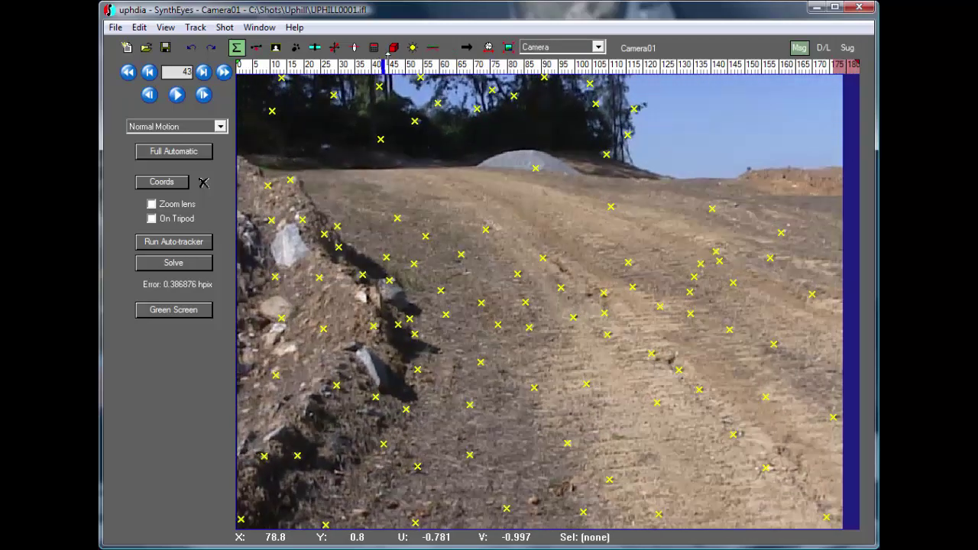
pyautogui.moveTo(388, 53)
pyautogui.mouseDown()
pyautogui.moveTo(585, 54)
pyautogui.moveTo(336, 52)
pyautogui.moveTo(622, 47)
pyautogui.moveTo(391, 42)
pyautogui.mouseUp()
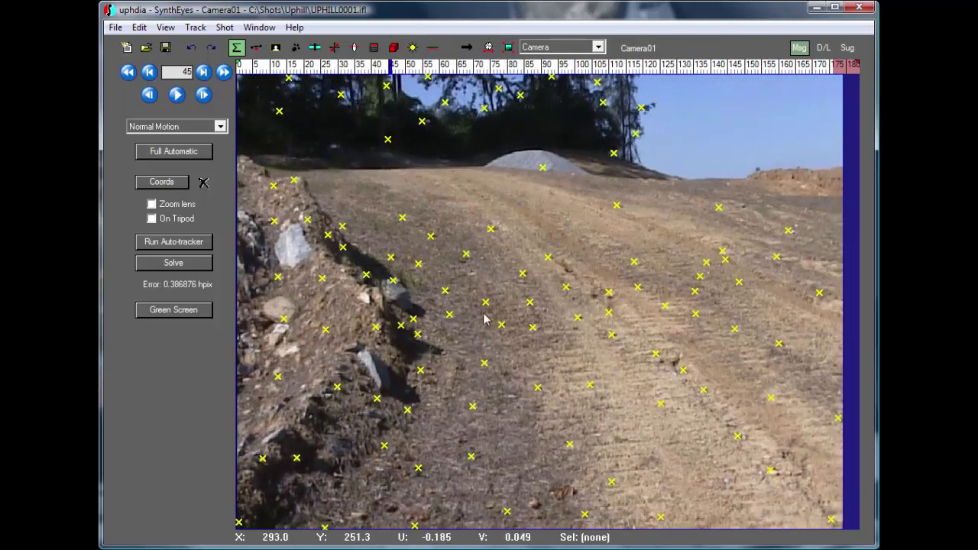
pyautogui.click(491, 228)
pyautogui.scroll(5, 491, 228)
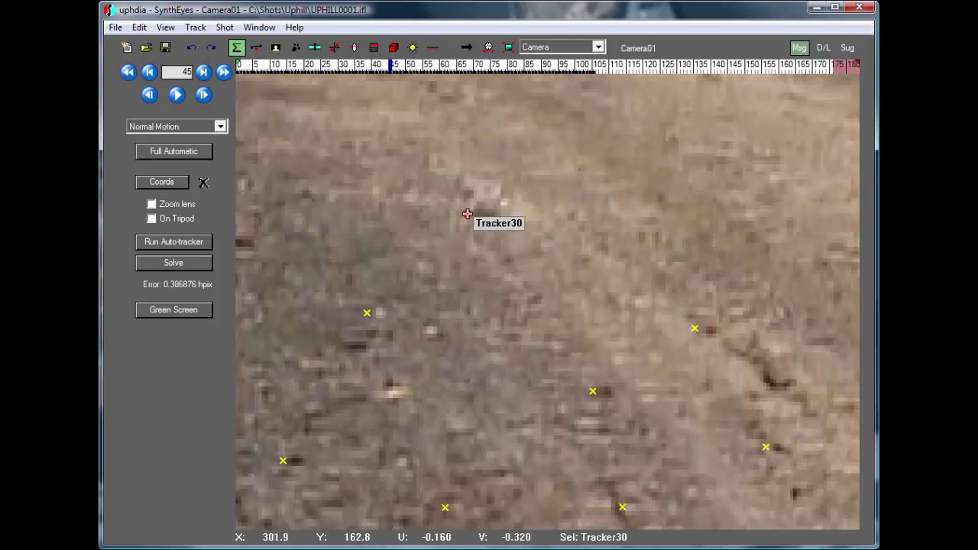
pyautogui.press('a')
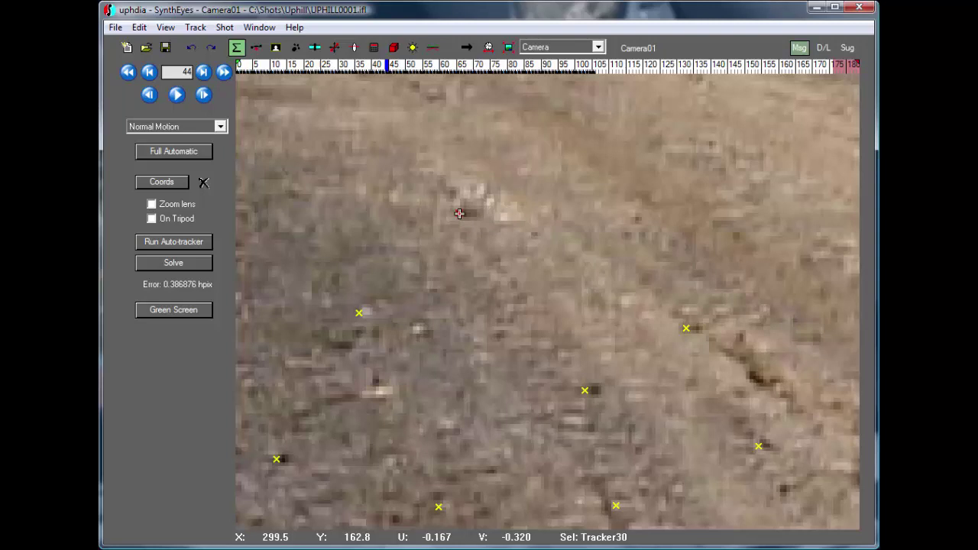
pyautogui.press('s')
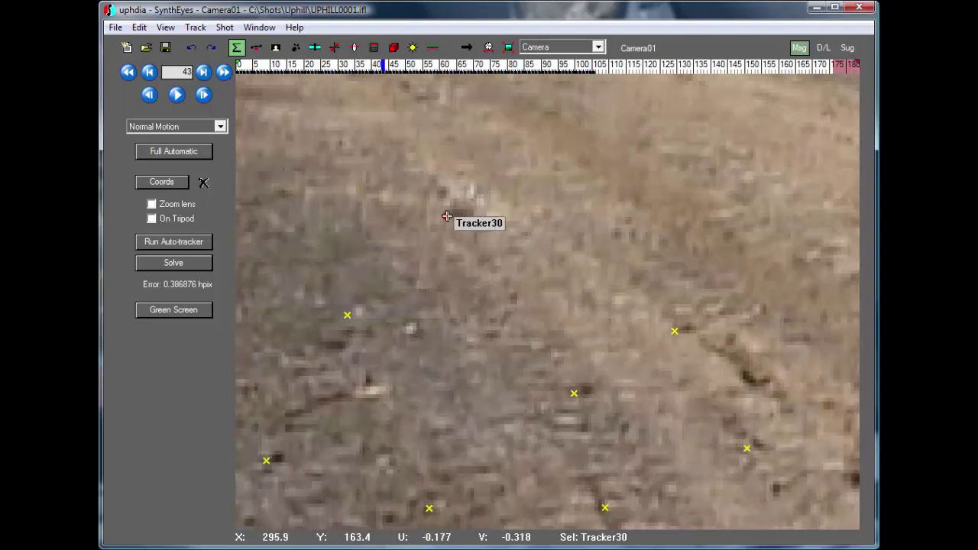
pyautogui.press('s')
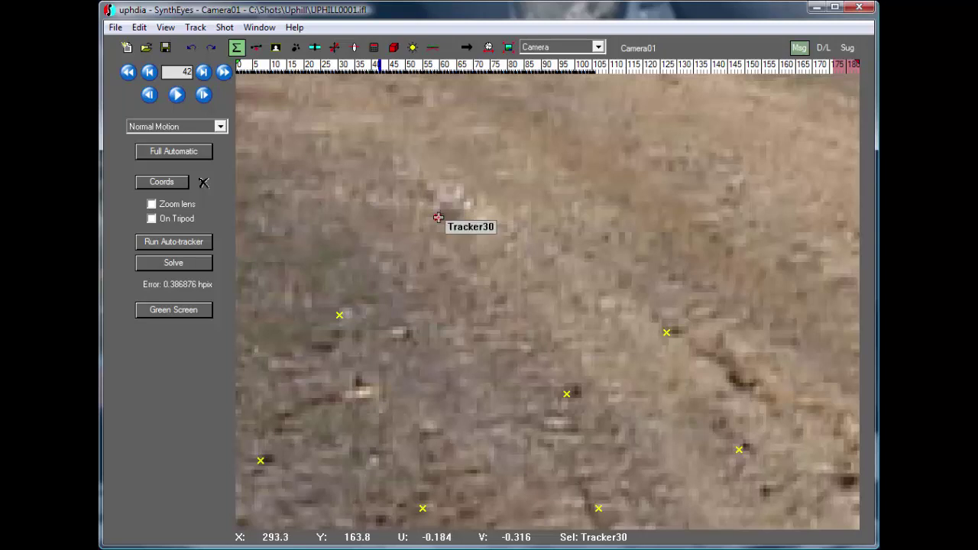
pyautogui.press('s')
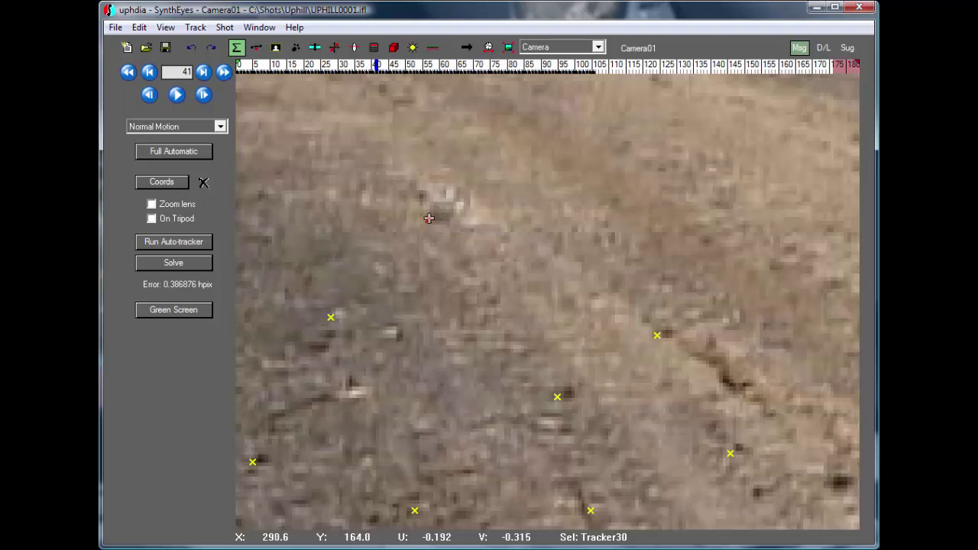
pyautogui.press('s')
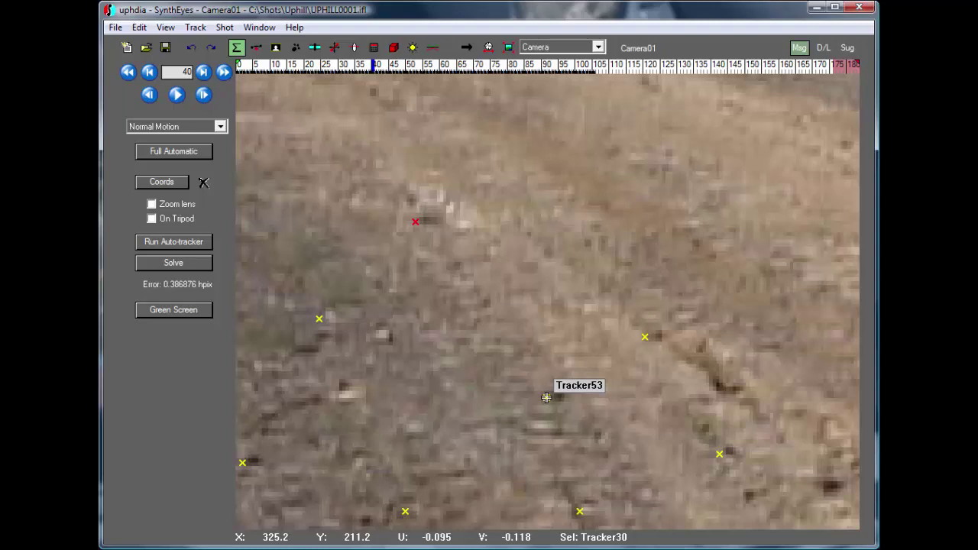
# Step: Go back and forth between neighbouring frames around 38 to 40 to compare Tracker53 with the dark spot beside it
pyautogui.press('Left')
pyautogui.press('Left')
pyautogui.press('Right')
pyautogui.press('Right')
pyautogui.press('Right')
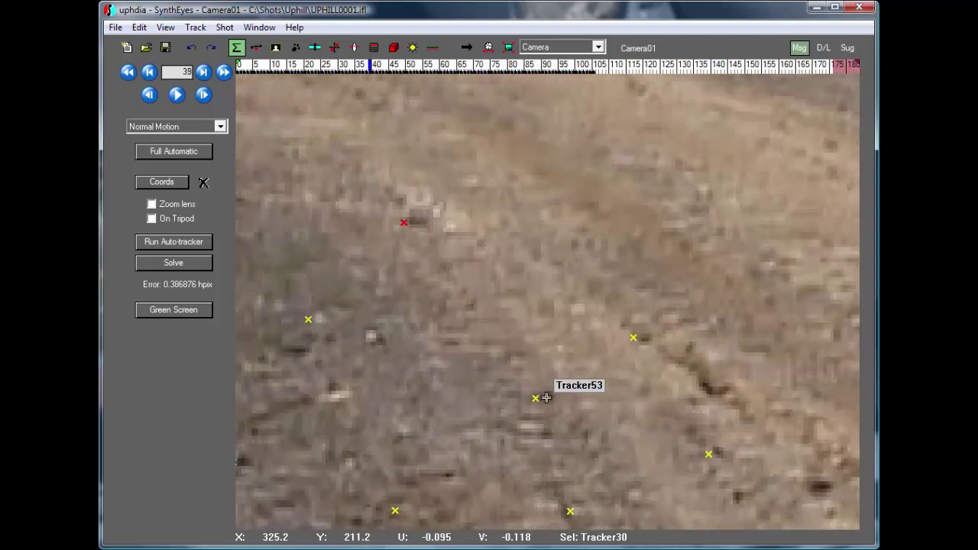
pyautogui.press('Left')
pyautogui.press('Left')
pyautogui.press('Left')
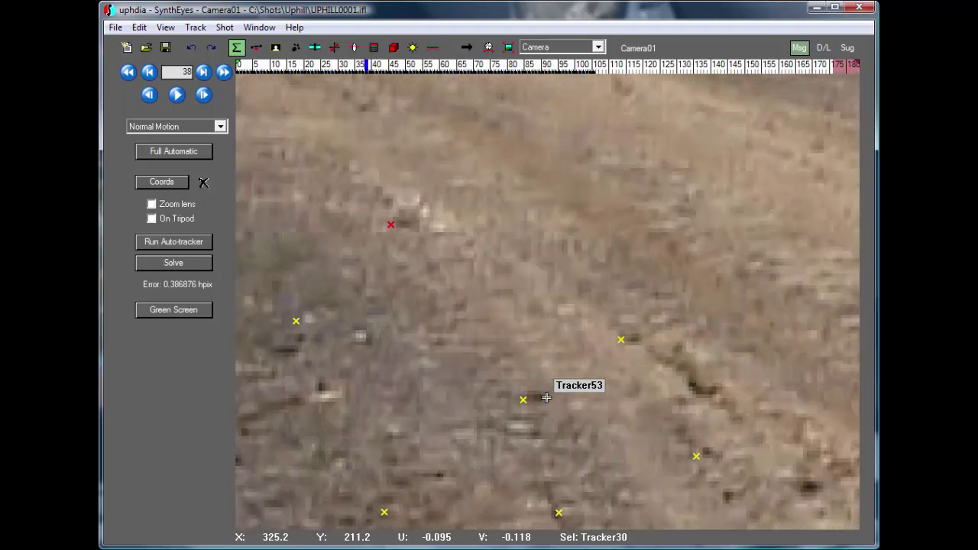
pyautogui.press('Right')
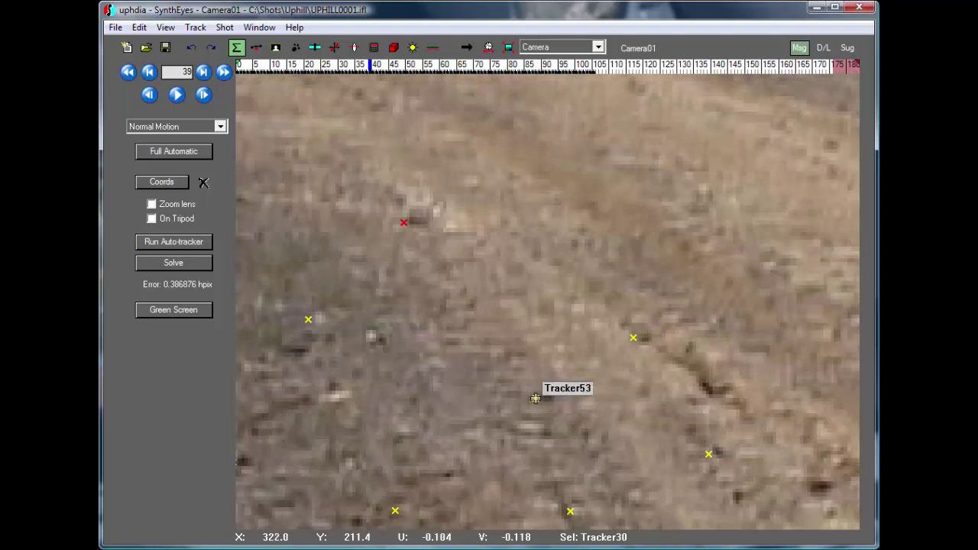
pyautogui.press('Left')
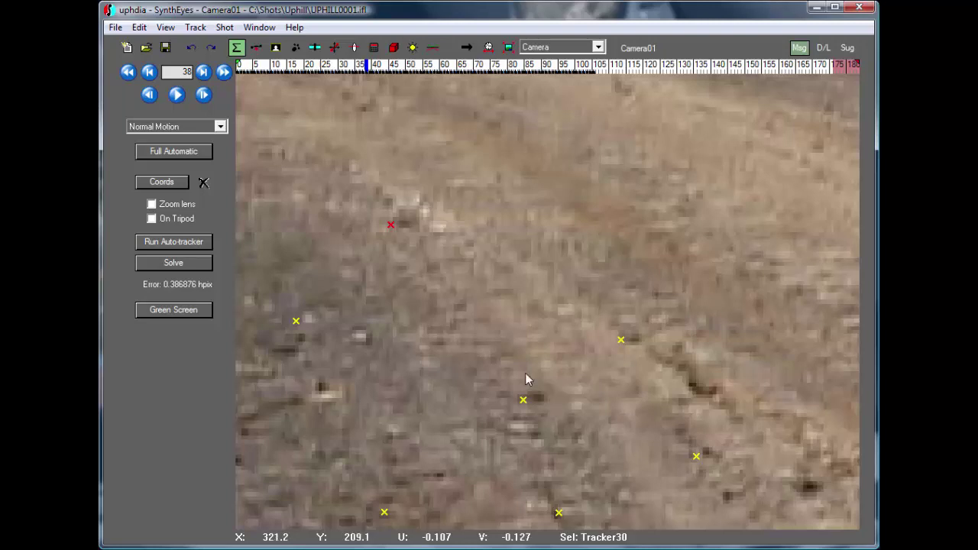
pyautogui.scroll(-5, 511, 209)
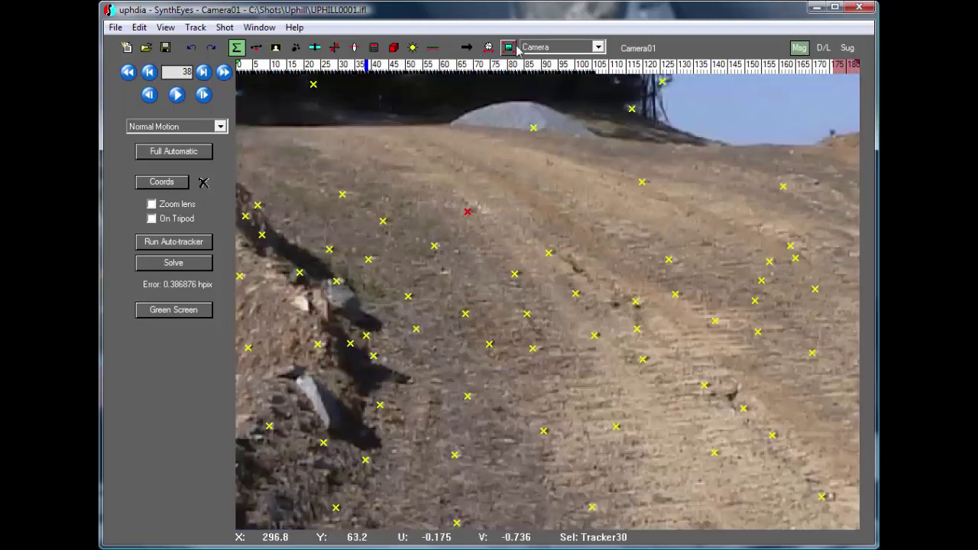
# Step: Go to frame 123 and examine up close the trackers on the ground near the image's right edge
pyautogui.click(509, 47)
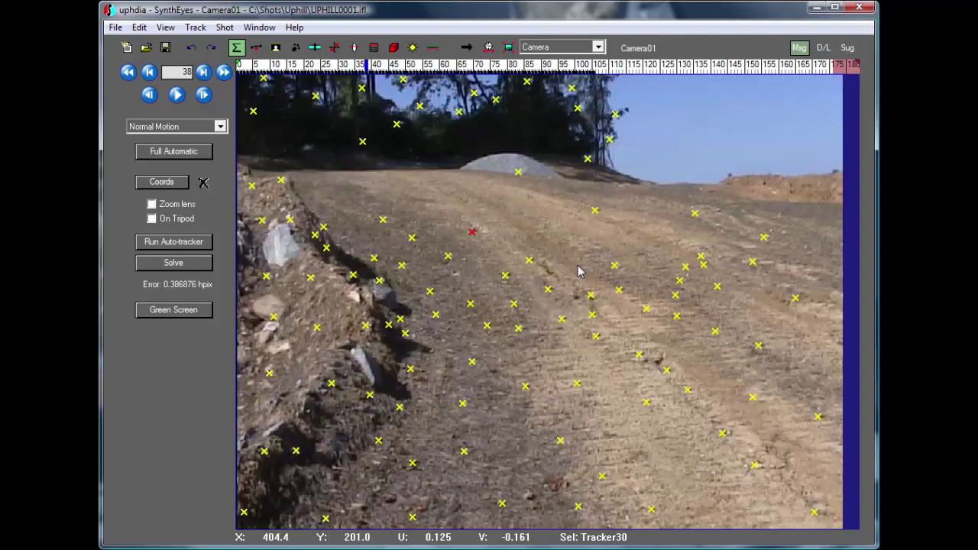
pyautogui.click(617, 65)
pyautogui.moveTo(618, 65)
pyautogui.mouseDown()
pyautogui.moveTo(676, 65)
pyautogui.moveTo(655, 65)
pyautogui.mouseUp()
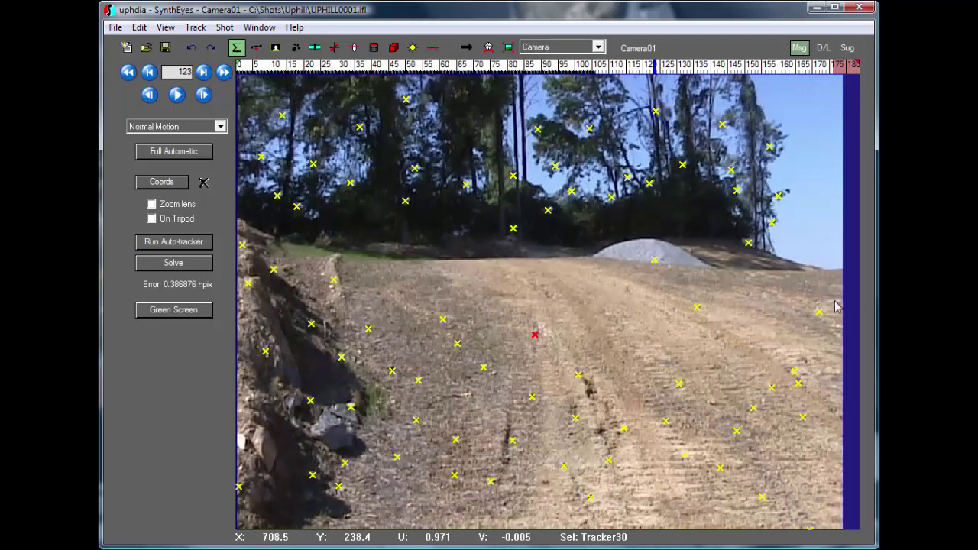
pyautogui.scroll(3, 835, 305)
pyautogui.scroll(3, 835, 306)
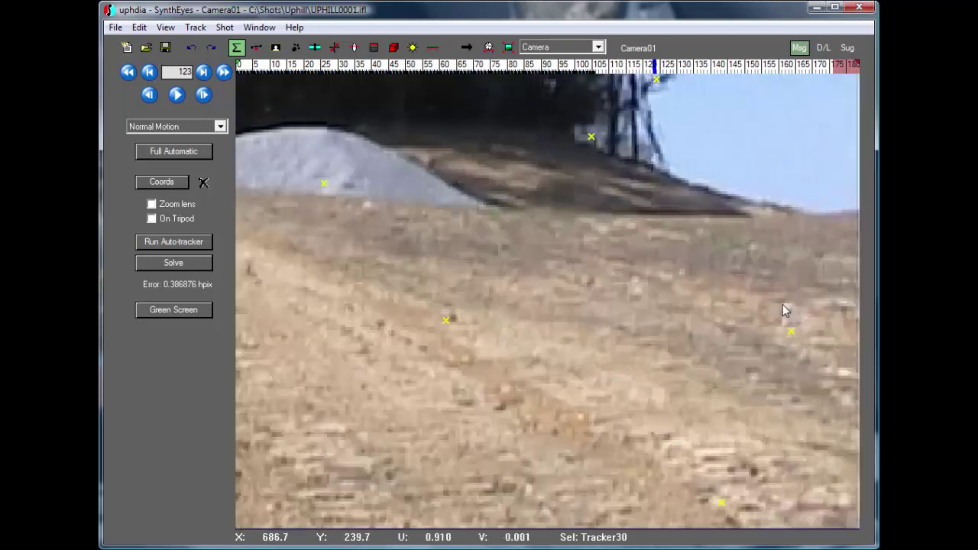
pyautogui.moveTo(757, 244); pyautogui.dragTo(622, 241, button='middle')
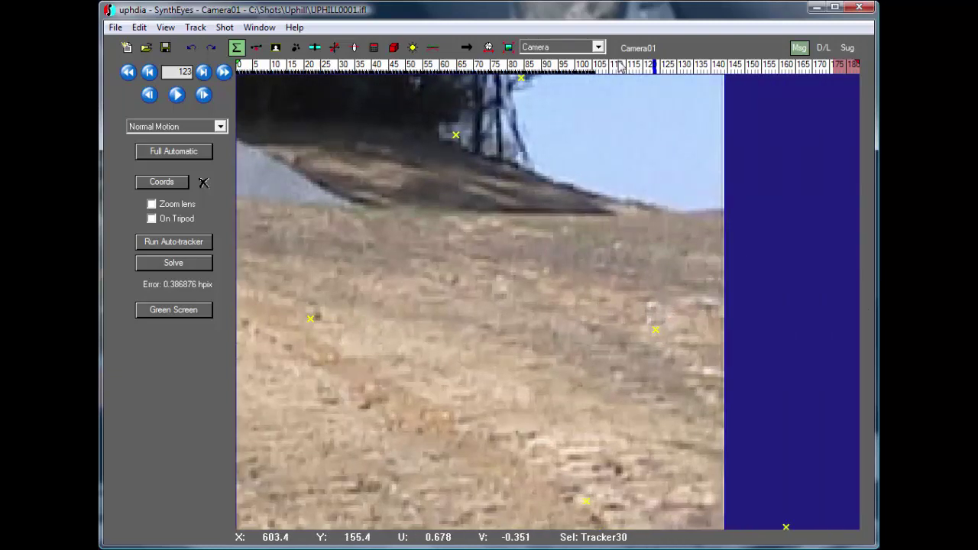
# Step: Scrub through the frames up to frame 130 to compare the right-edge trackers with their ground features
pyautogui.moveTo(637, 67); pyautogui.dragTo(681, 76)
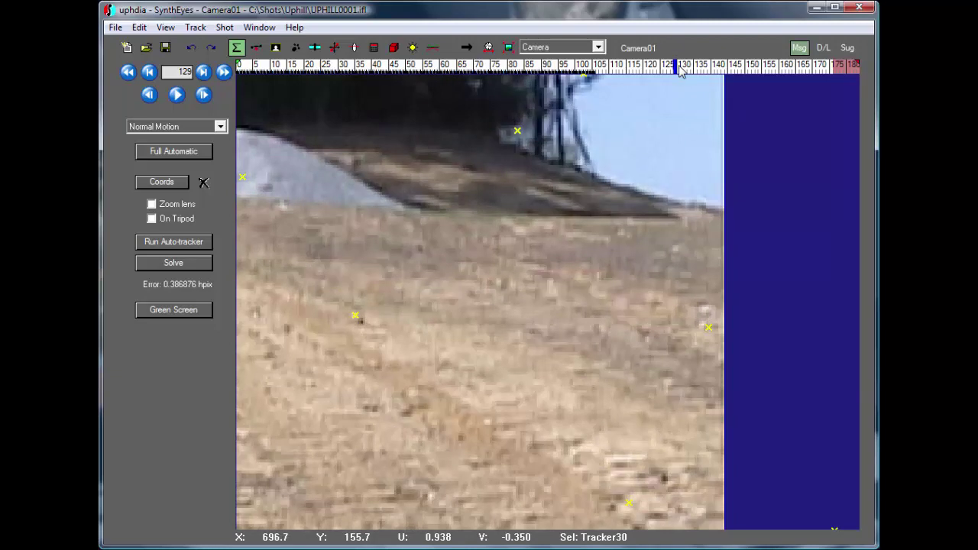
pyautogui.moveTo(680, 71); pyautogui.dragTo(681, 71)
pyautogui.click(681, 70)
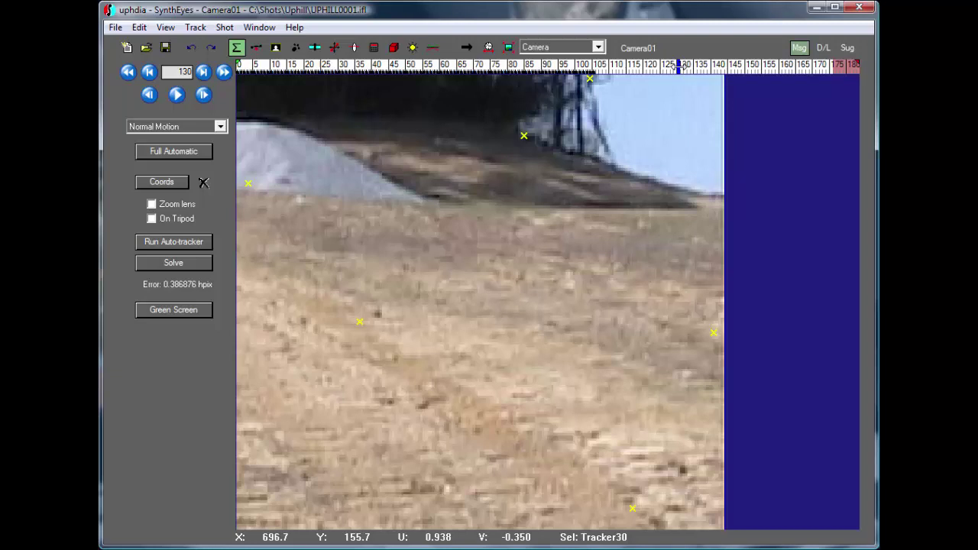
# Step: Examine the trackers along the image's left edge up close, scrubbing the early frames to frame 21
pyautogui.scroll(-3, 586, 166)
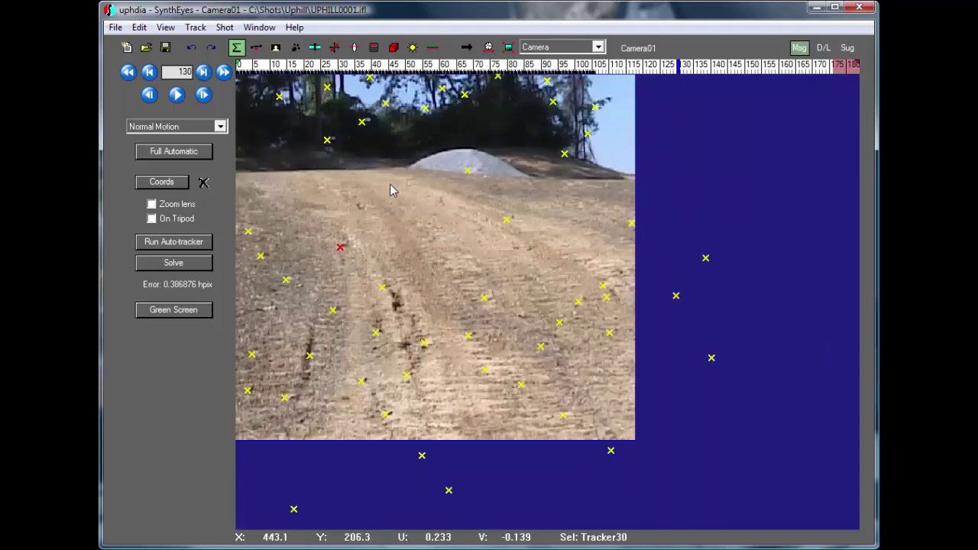
pyautogui.scroll(3, 375, 201)
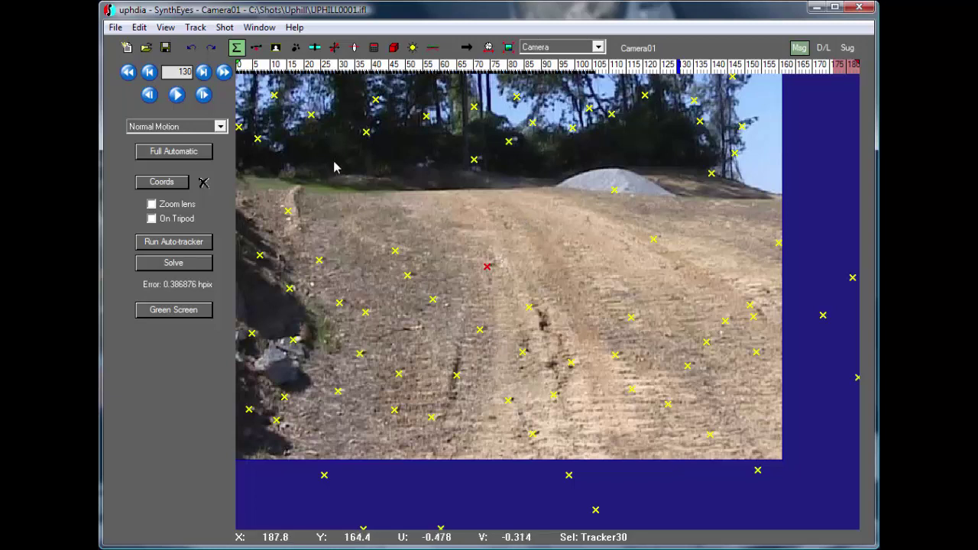
pyautogui.moveTo(334, 166); pyautogui.dragTo(431, 197, button='middle')
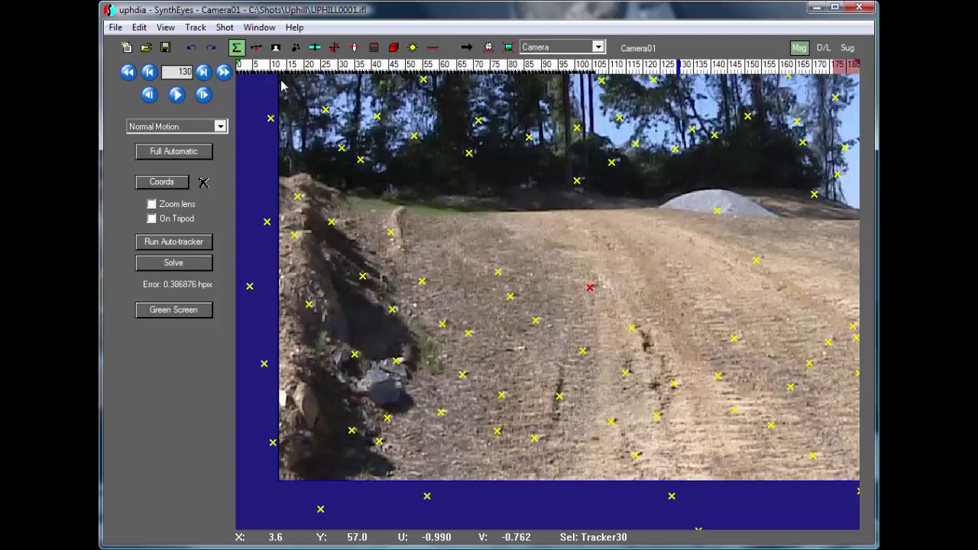
pyautogui.scroll(2, 287, 140)
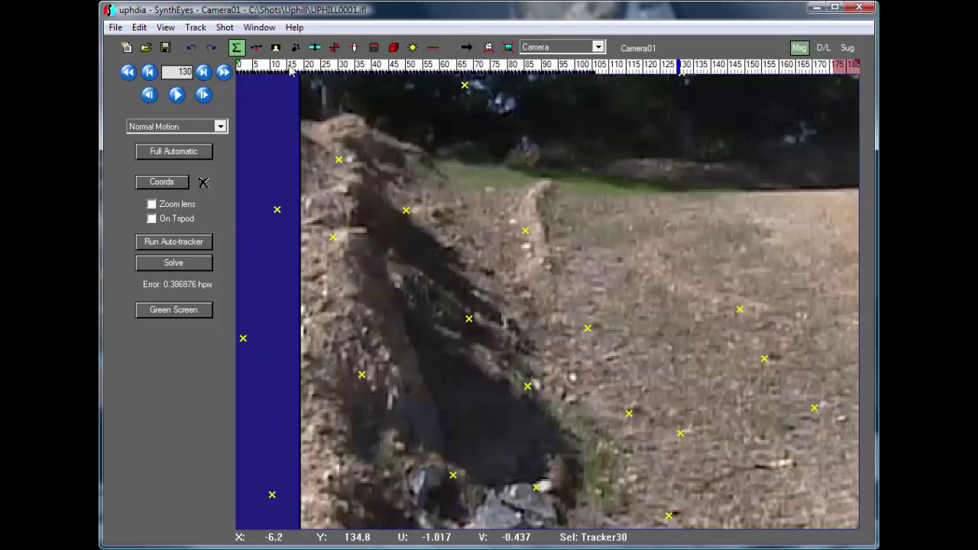
pyautogui.click(288, 65)
pyautogui.moveTo(287, 66); pyautogui.dragTo(311, 67)
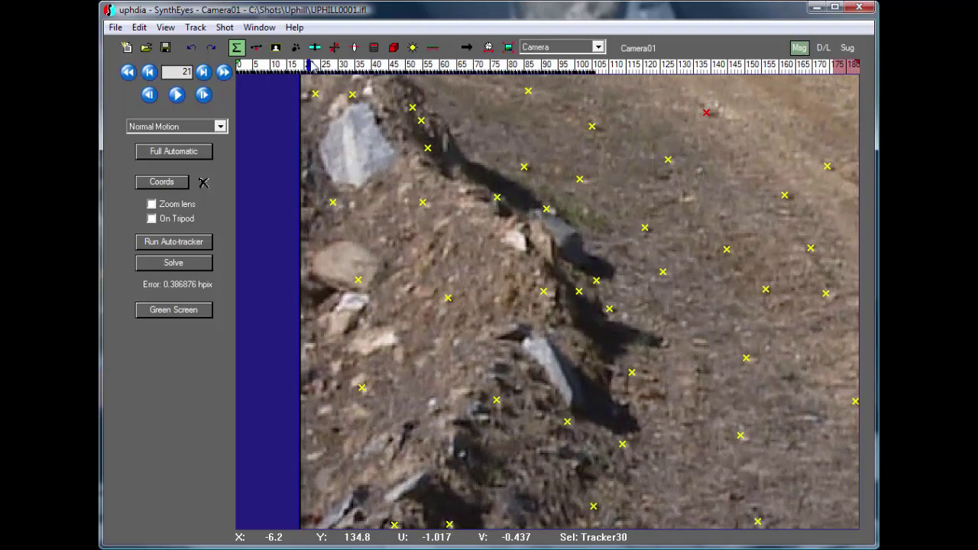